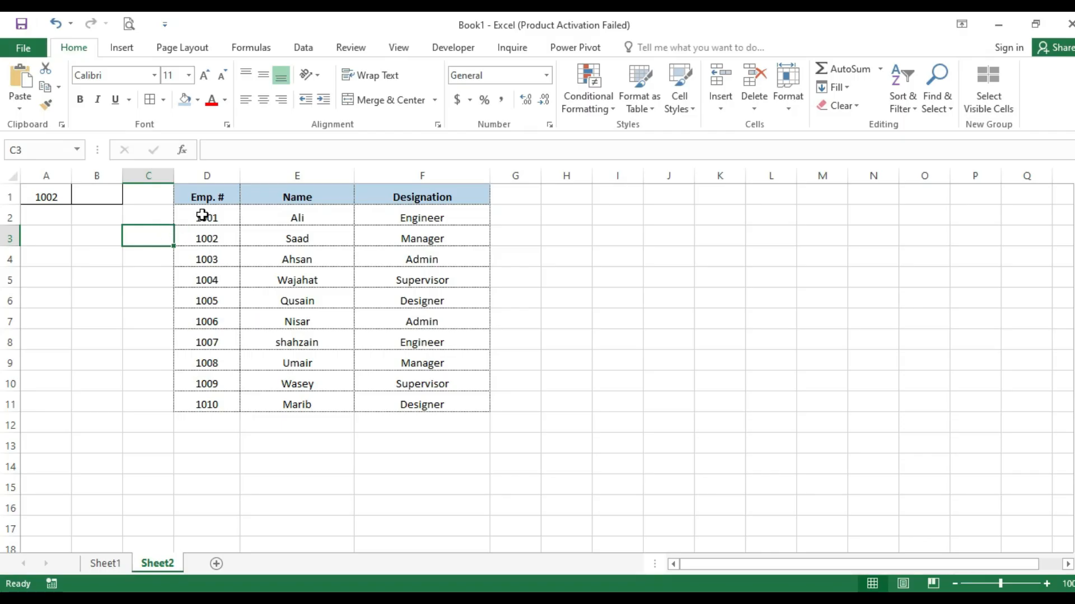
Step: Examine the employee table in D1:F11 with its Emp. #, Name and Designation columns
drag(204, 200, 439, 409)
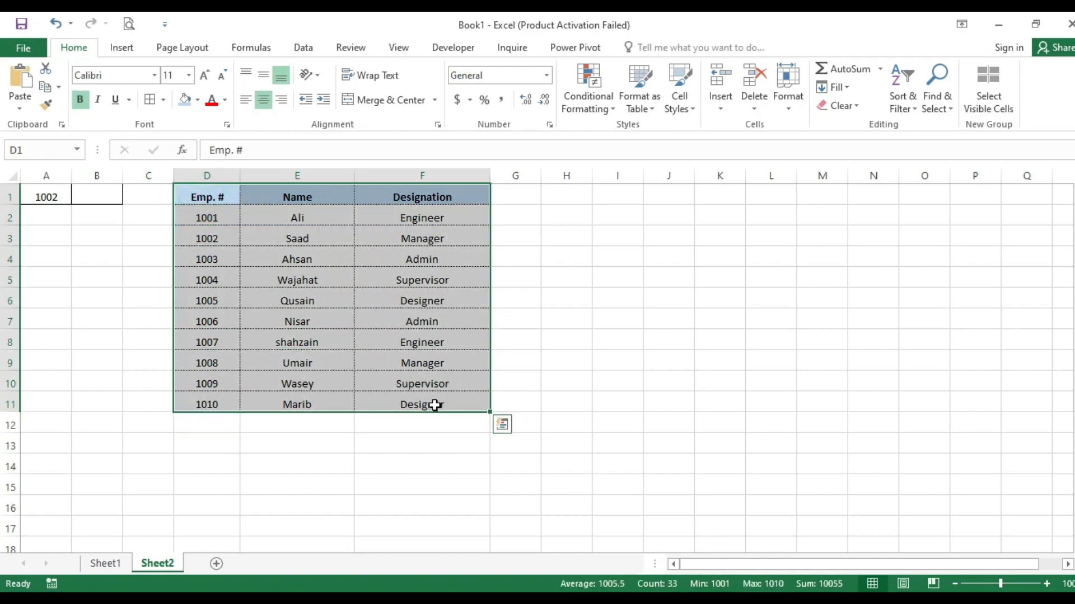
click(435, 405)
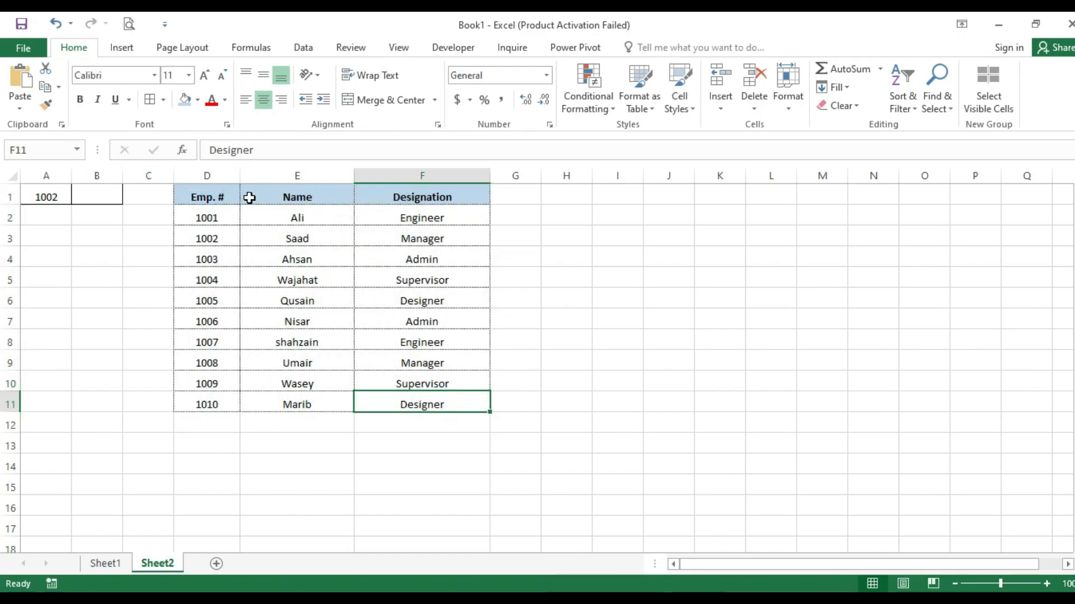
click(231, 196)
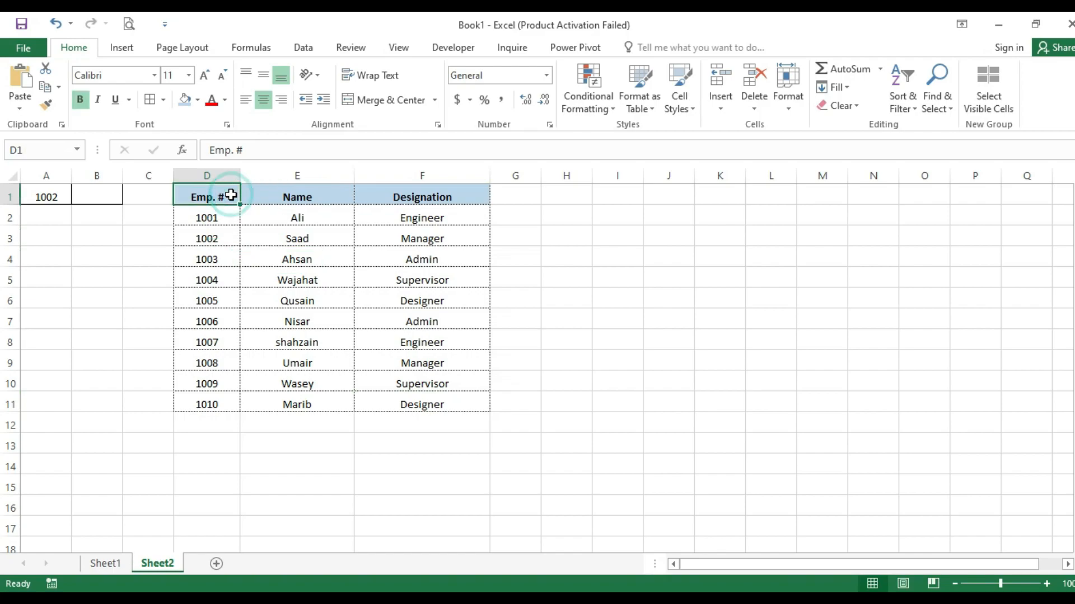
click(414, 210)
click(291, 256)
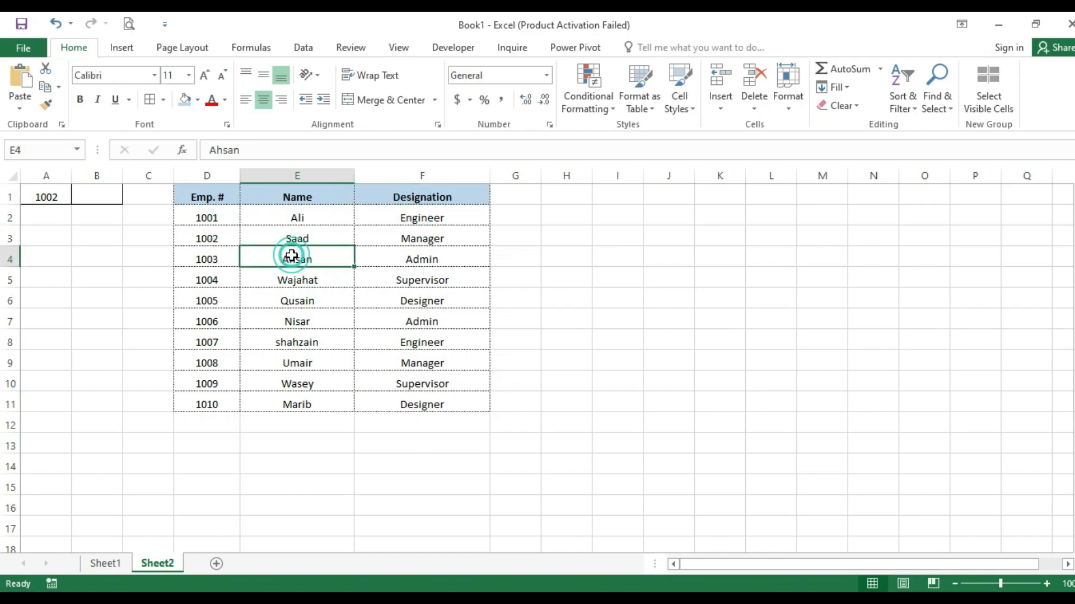
click(213, 250)
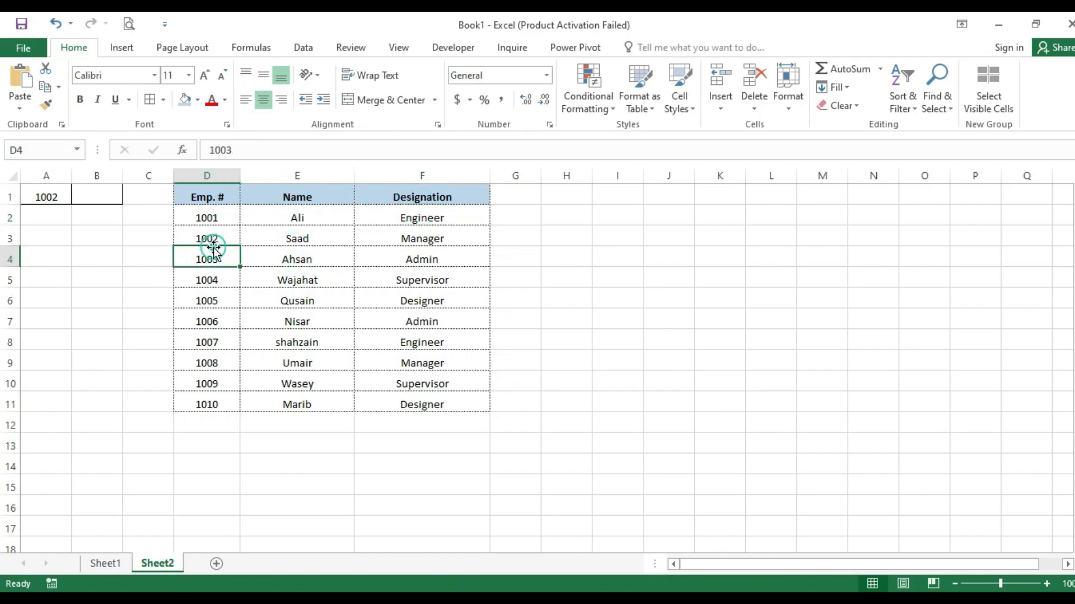
Step: Begin a VLOOKUP formula in cell B1 with A1 as the lookup value
click(104, 194)
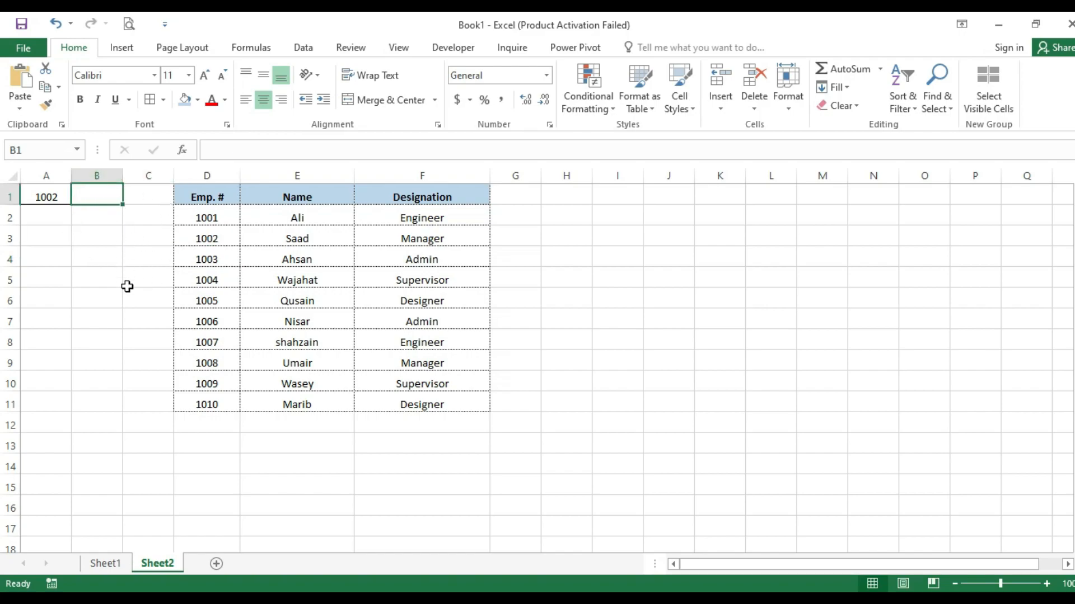
text(=v)
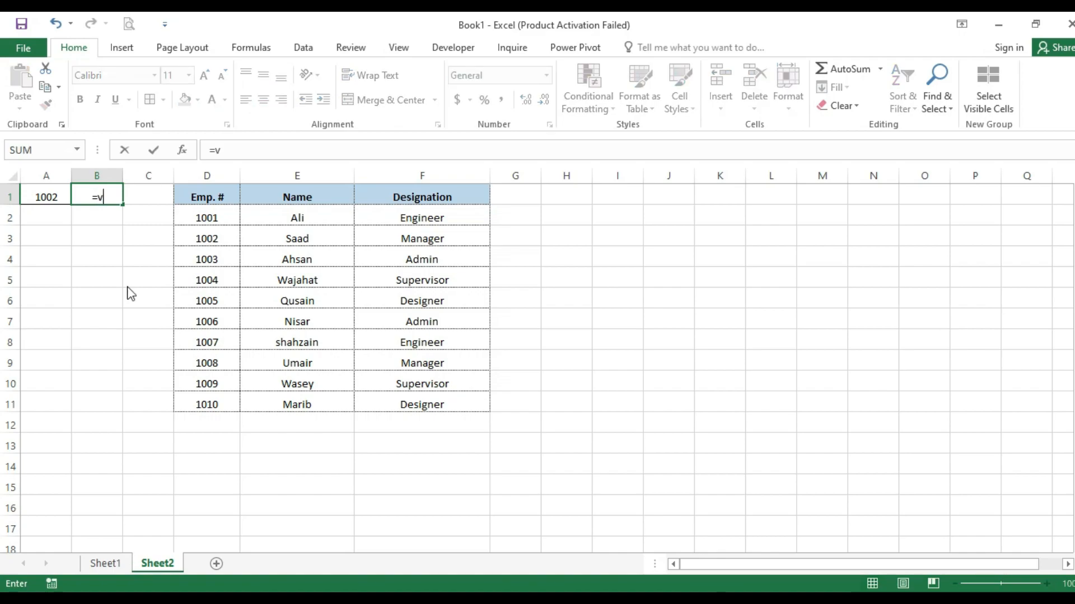
text(loo)
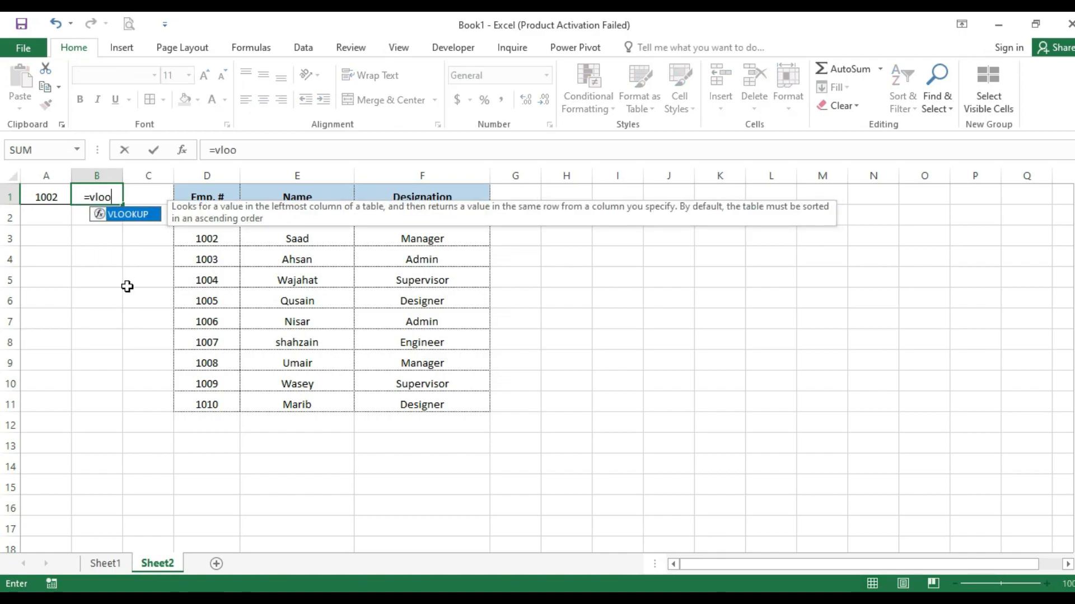
text(ku)
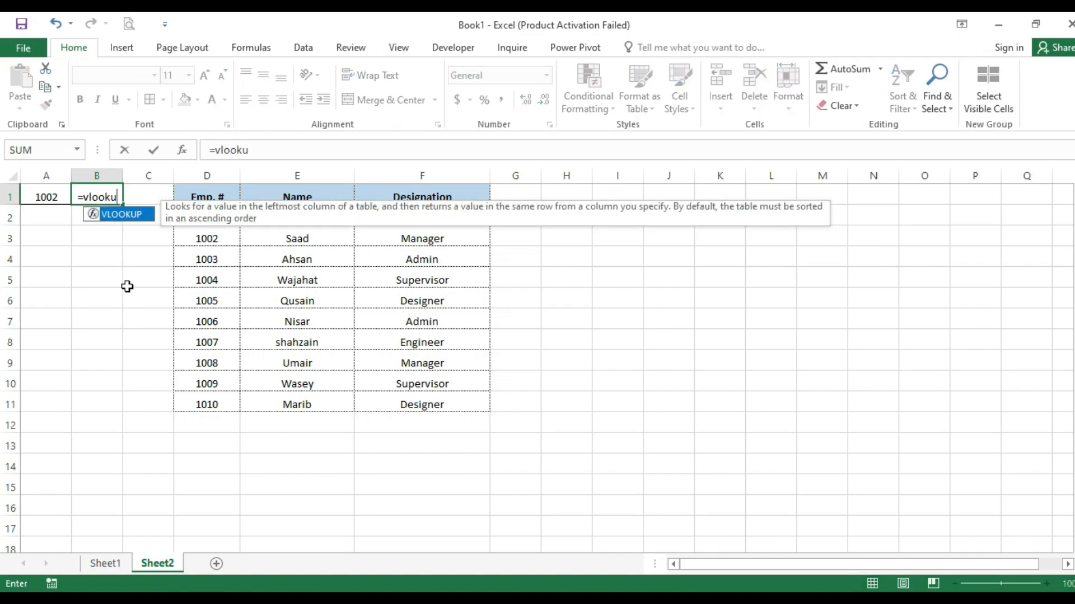
text(p()
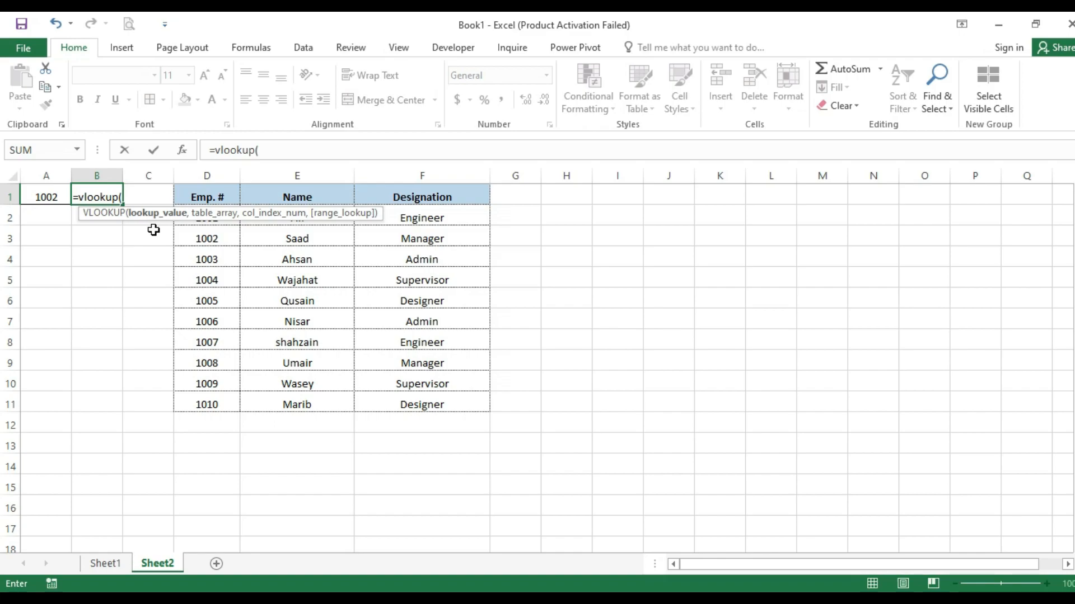
click(41, 196)
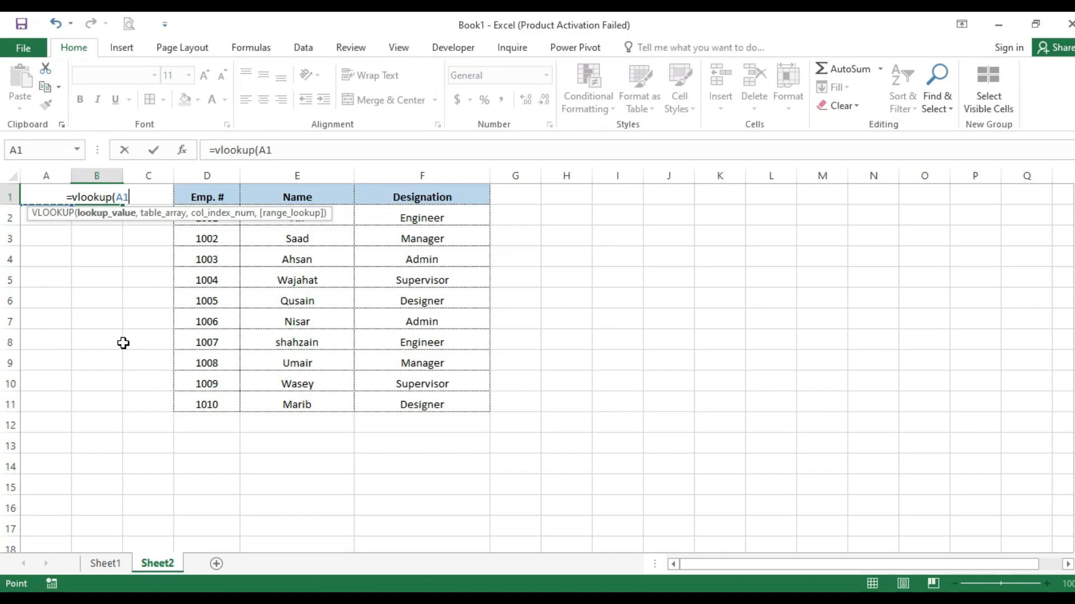
text(,)
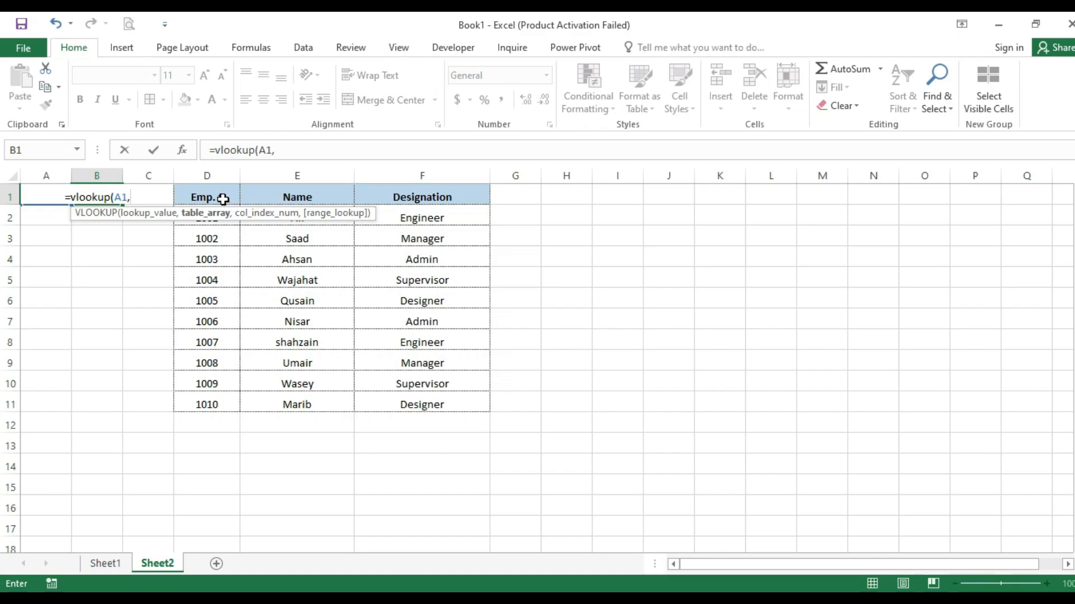
Step: Complete the B1 VLOOKUP with table array D1:F11, column index 2 and range lookup False for an exact match
drag(223, 199, 422, 398)
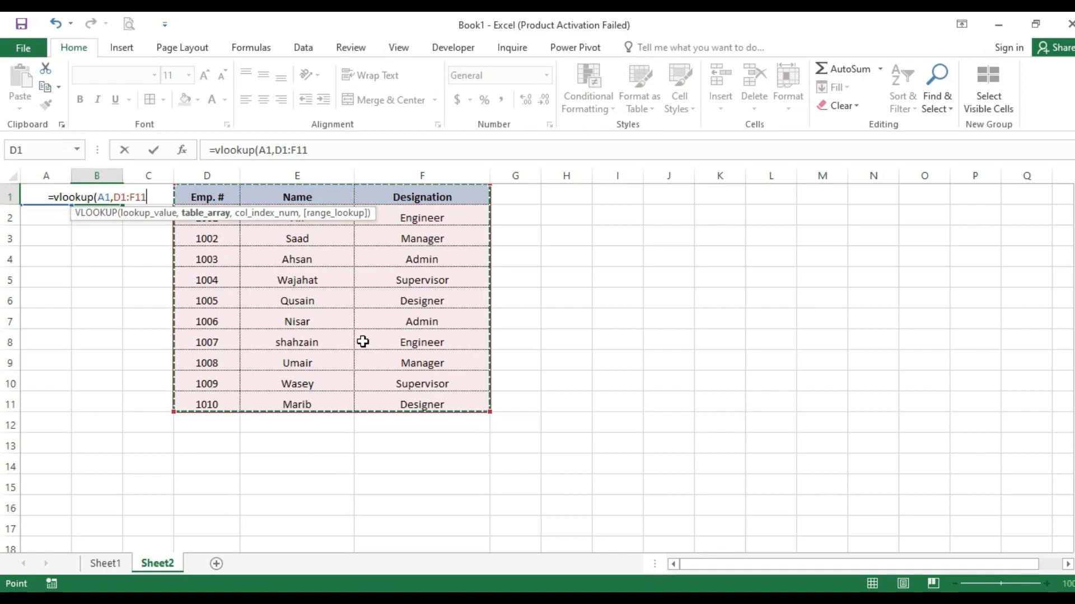
text(,)
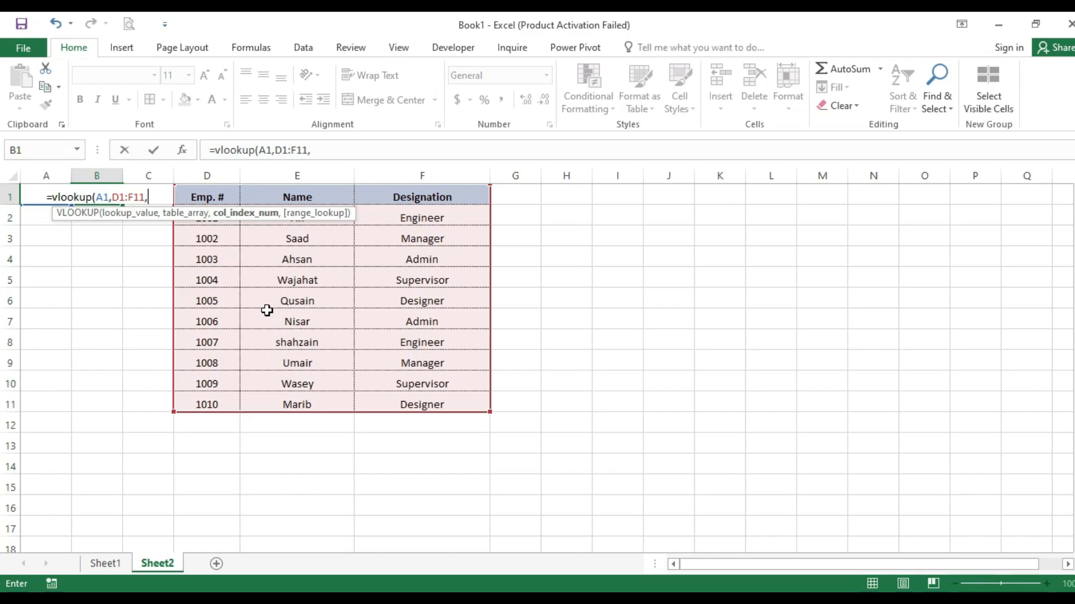
text(2)
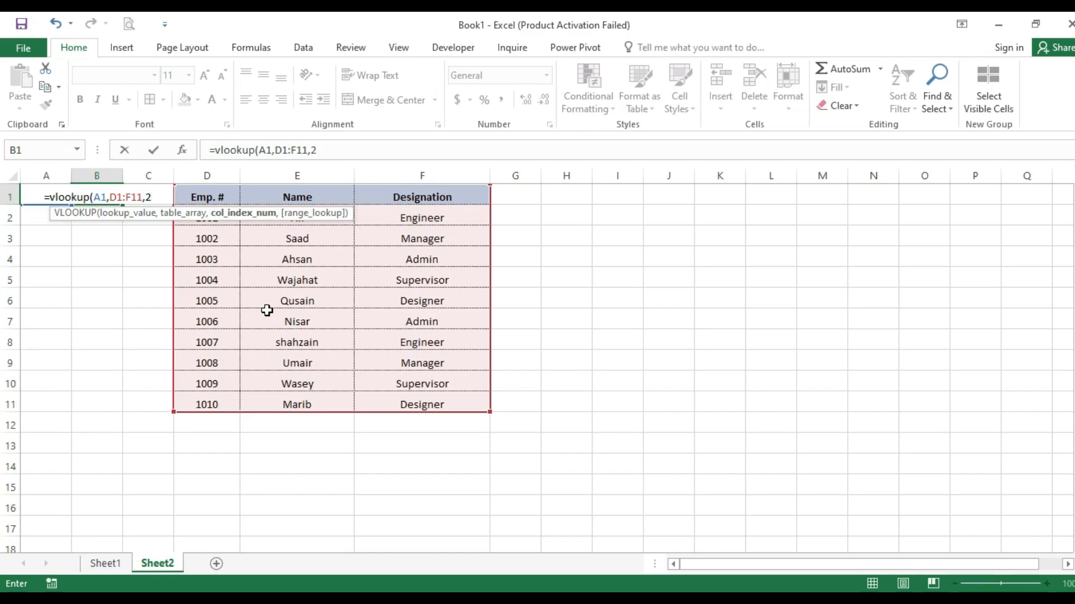
text(,)
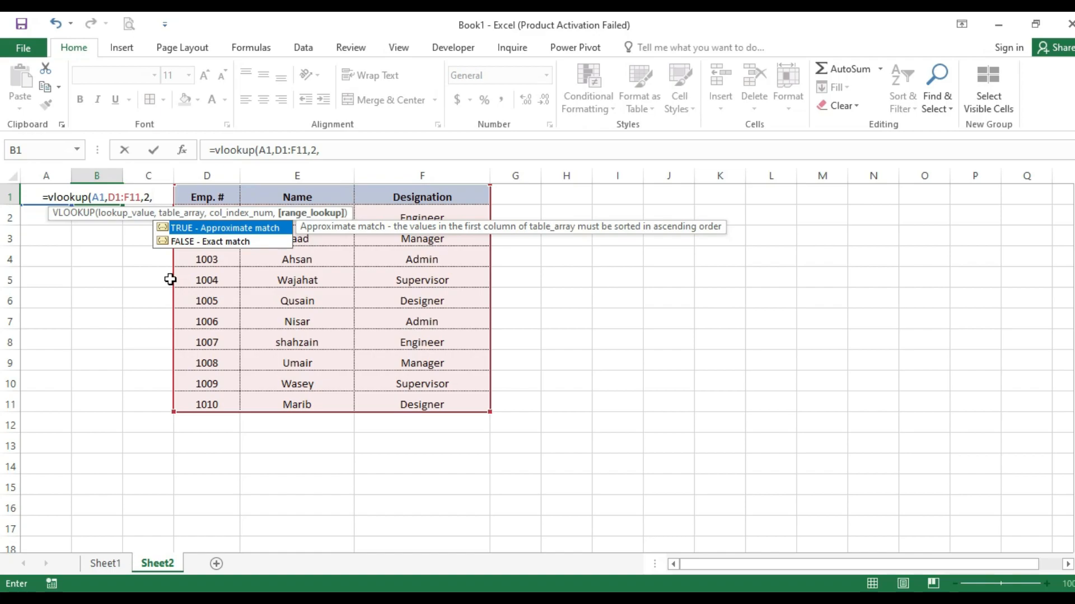
text(Fa)
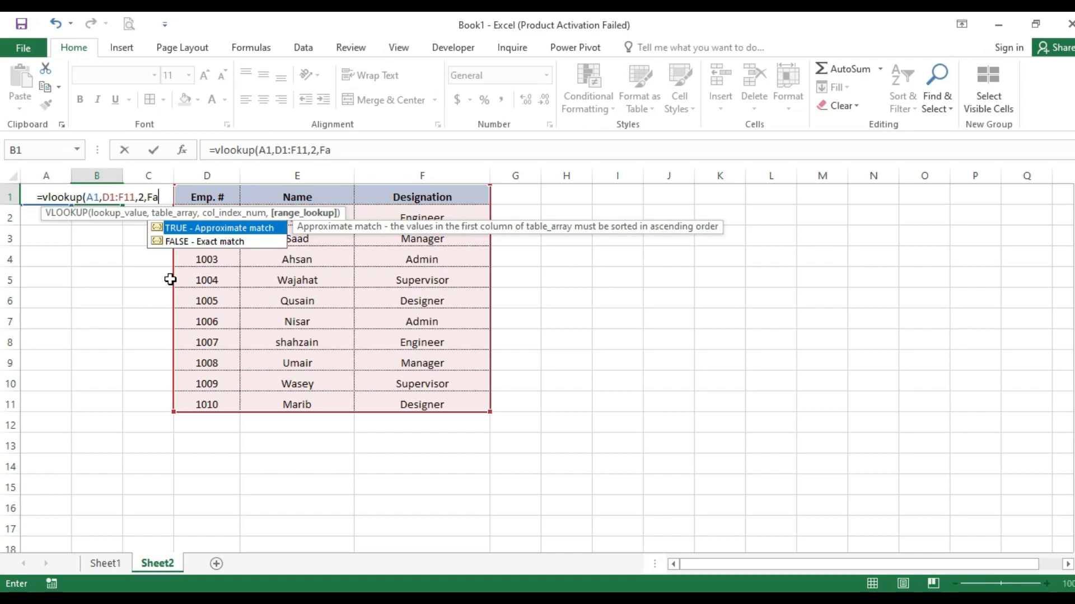
text(lse))
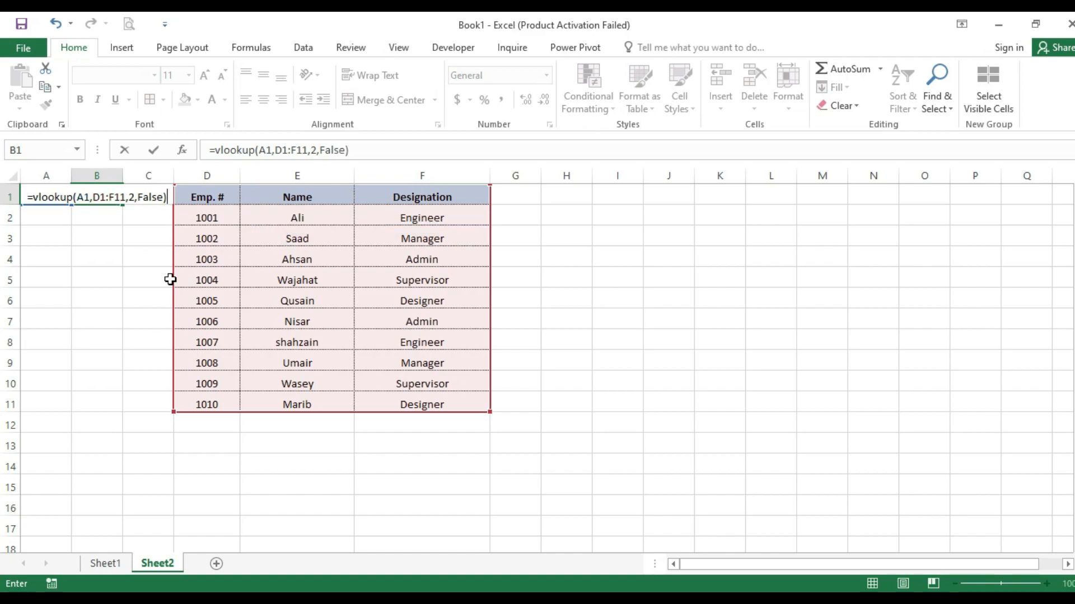
key(Return)
Step: Set the lookup number in A1 to 1001 to test the name lookup
key(Up)
key(Left)
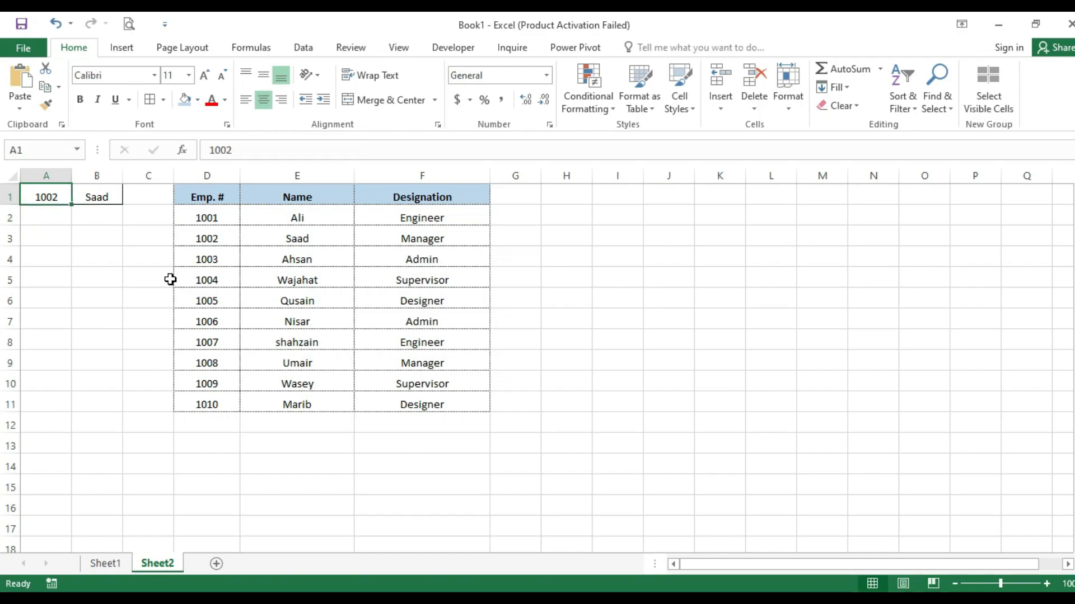
key(Right)
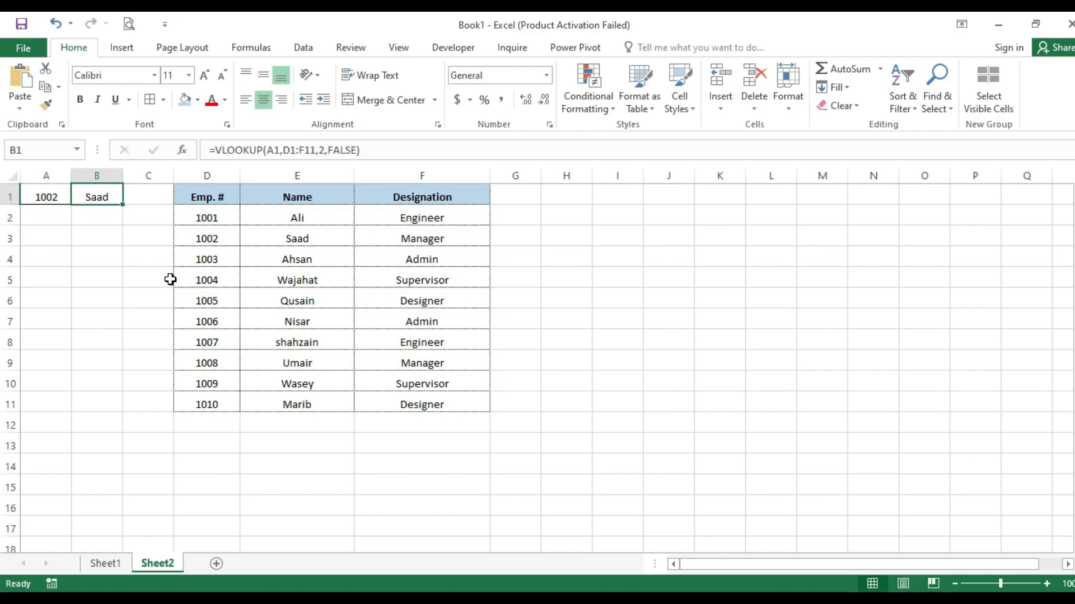
key(Left)
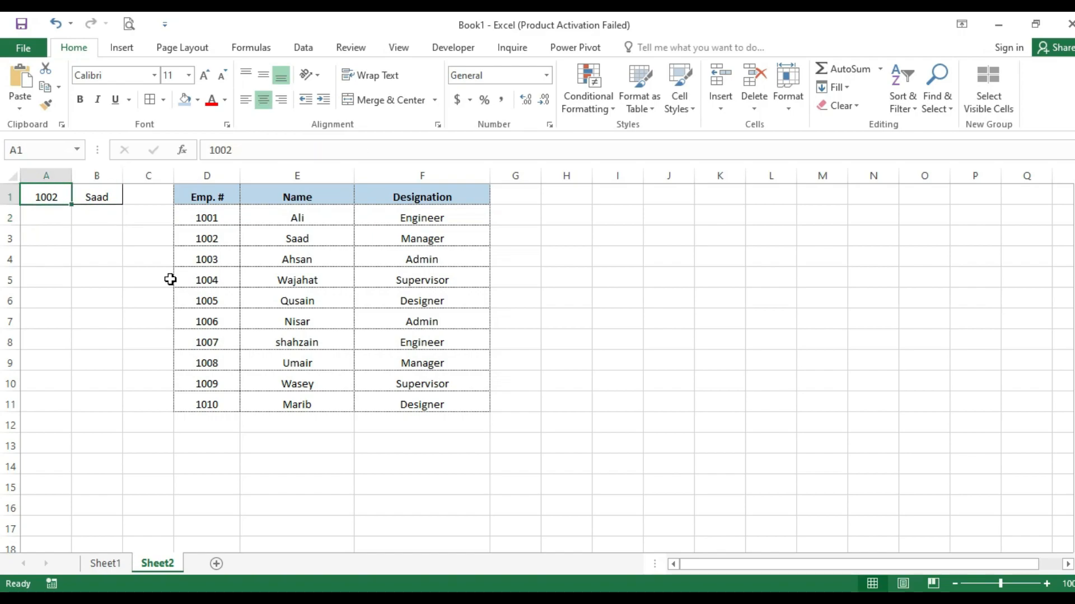
text(1001)
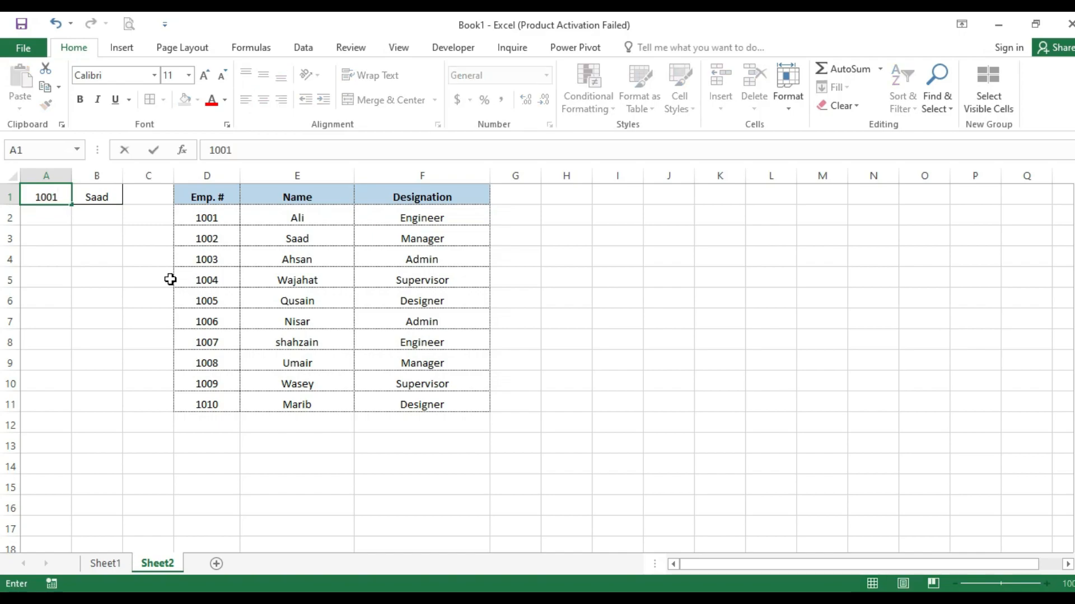
key(Return)
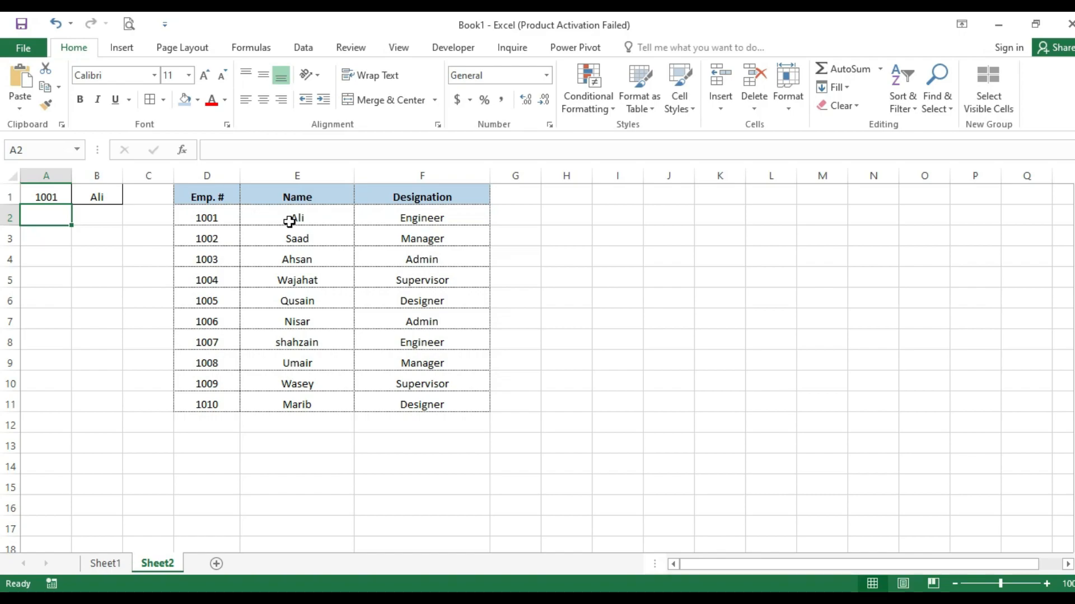
Step: Set the lookup number in A1 to 1007 and compare the B1 result with the matching table row
click(44, 198)
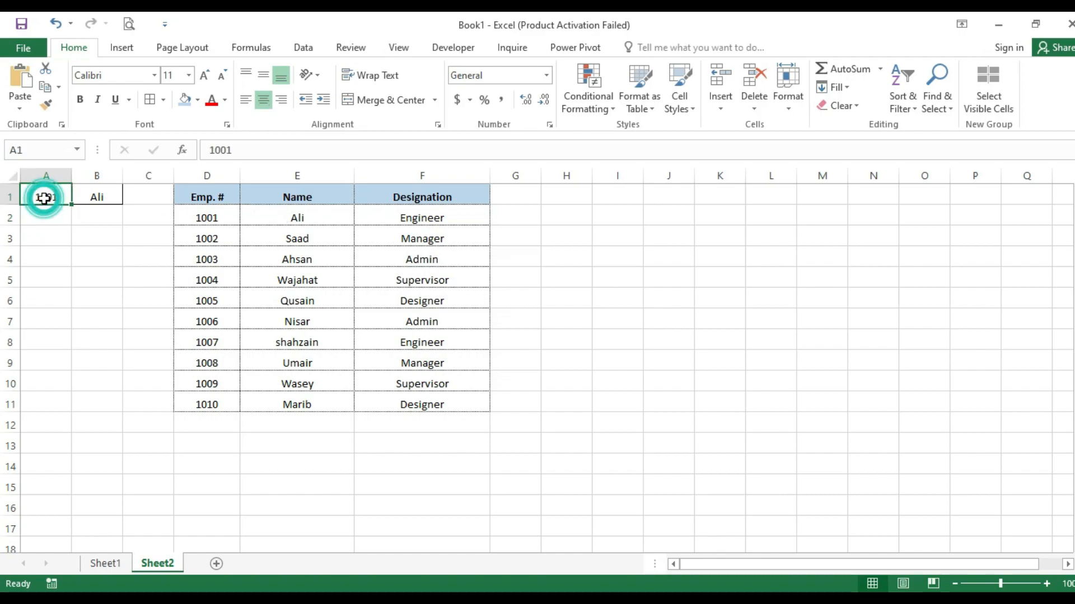
text(1007)
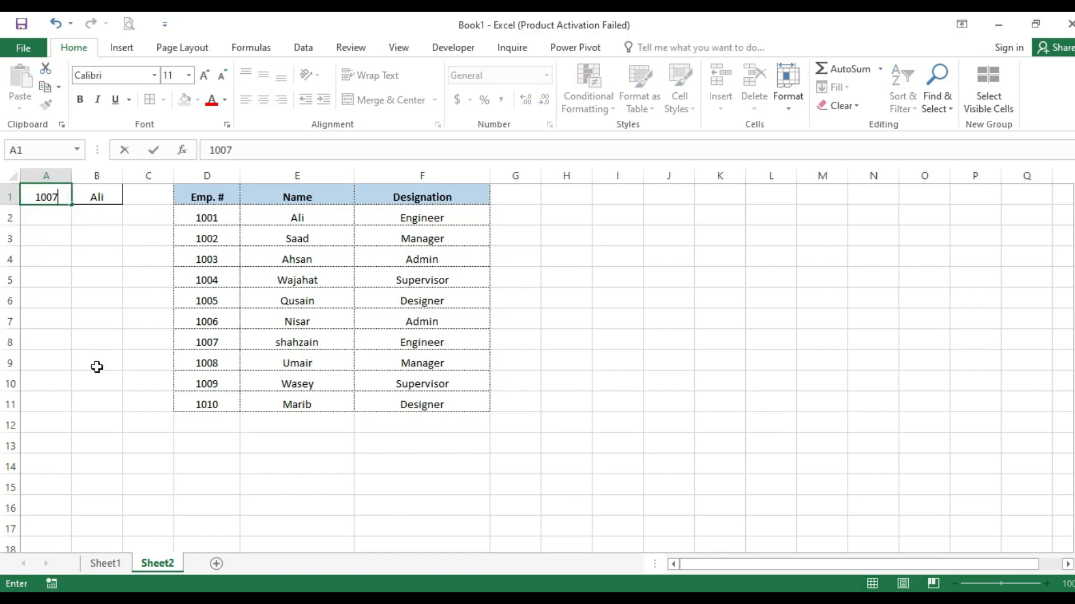
key(Return)
key(Up)
key(Right)
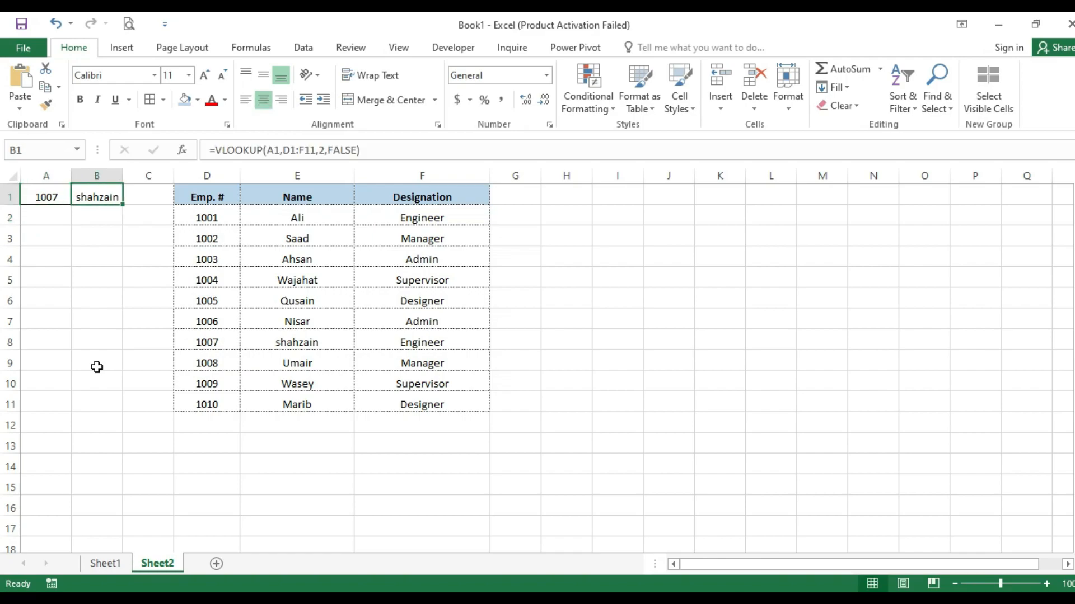
click(230, 340)
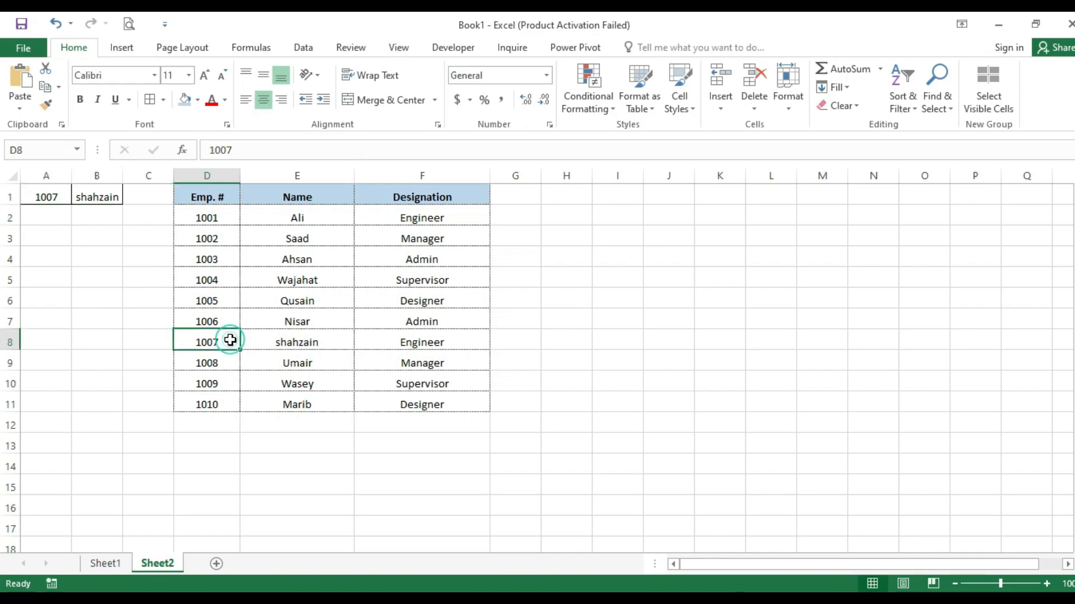
drag(230, 340, 283, 341)
click(96, 235)
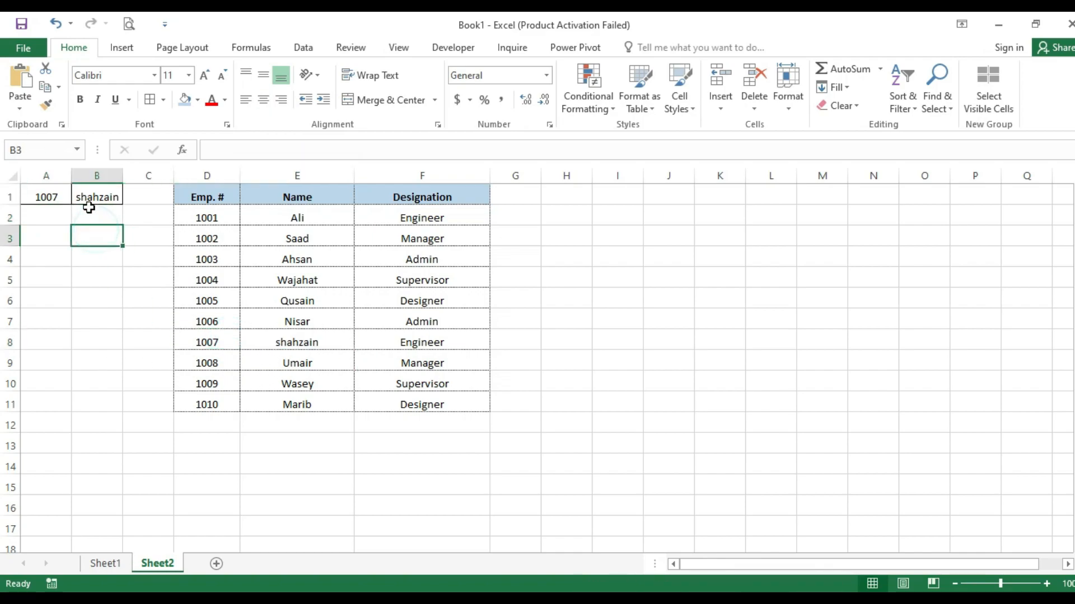
Step: Change the column index in the B1 VLOOKUP formula to 3 so it returns the designation
click(92, 199)
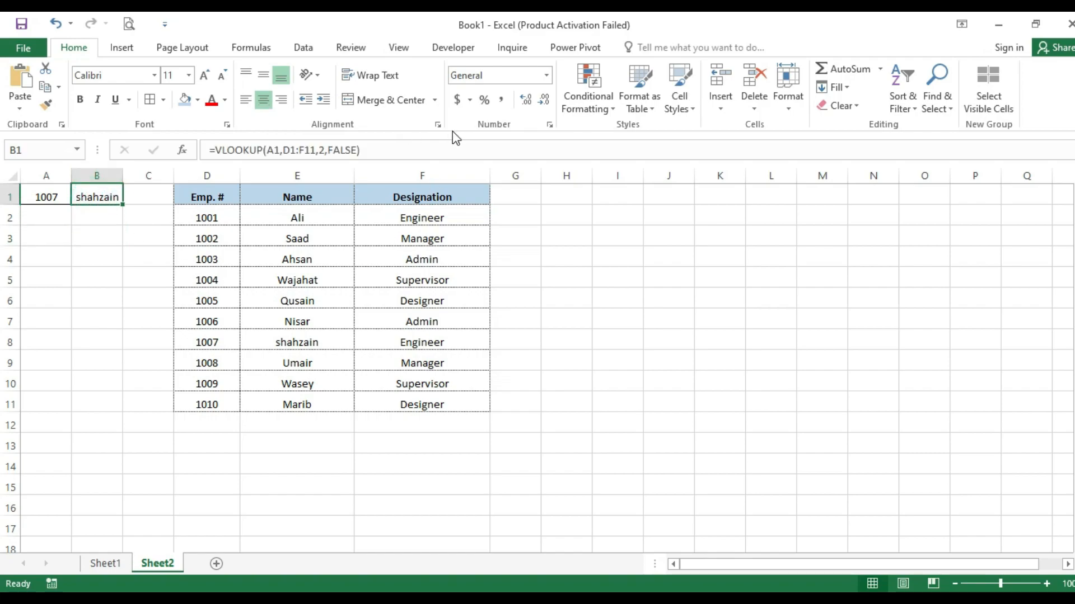
click(323, 149)
key(Delete)
text(3)
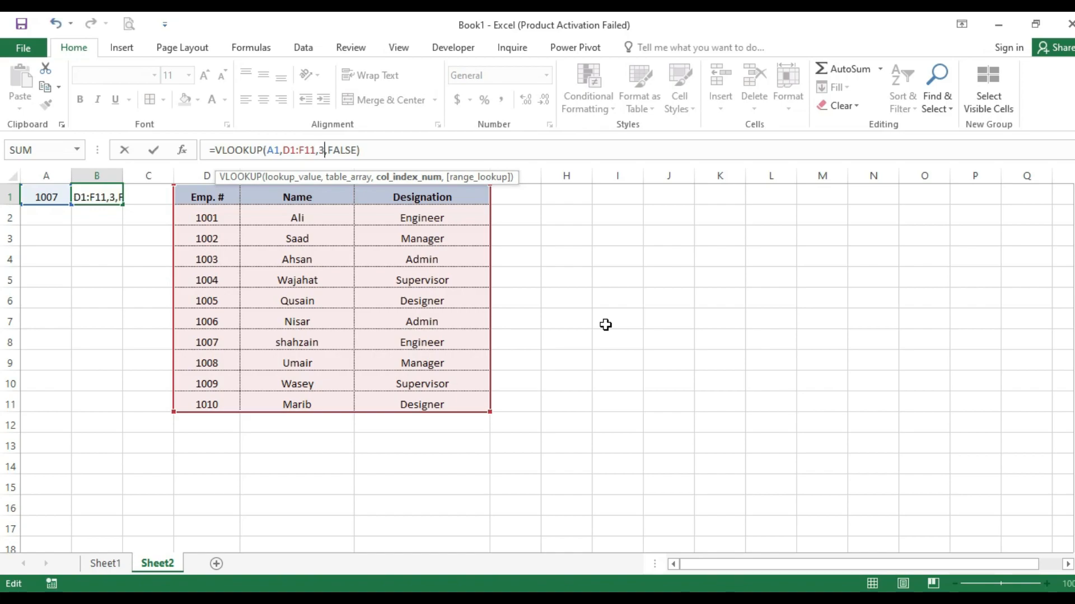
key(Return)
key(Up)
Step: Set the lookup number in A1 to 1002 to test the designation lookup
key(Left)
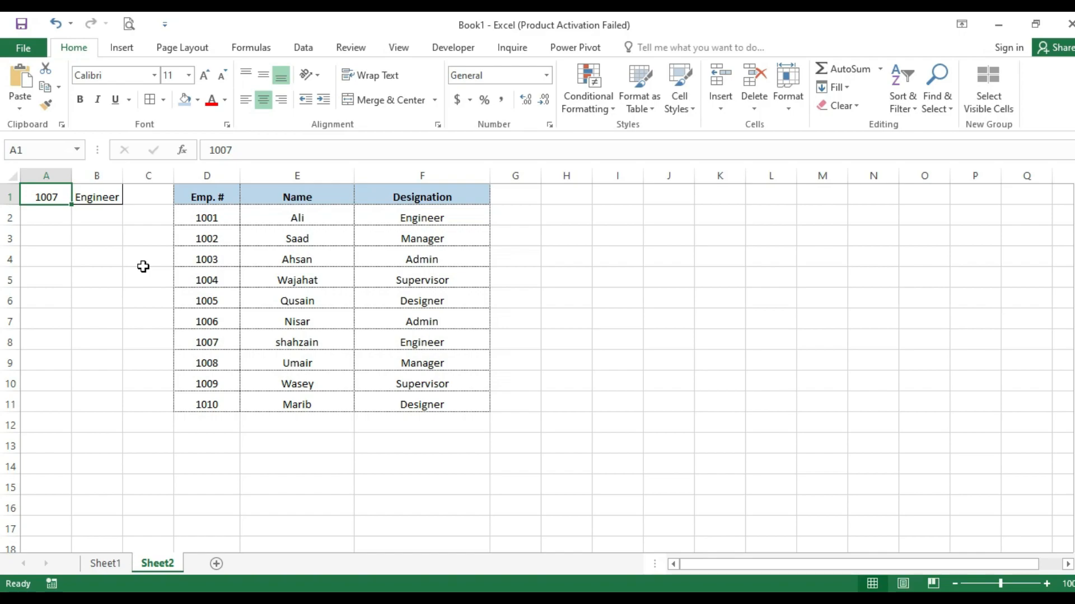
text(1002)
key(Return)
key(Up)
key(Right)
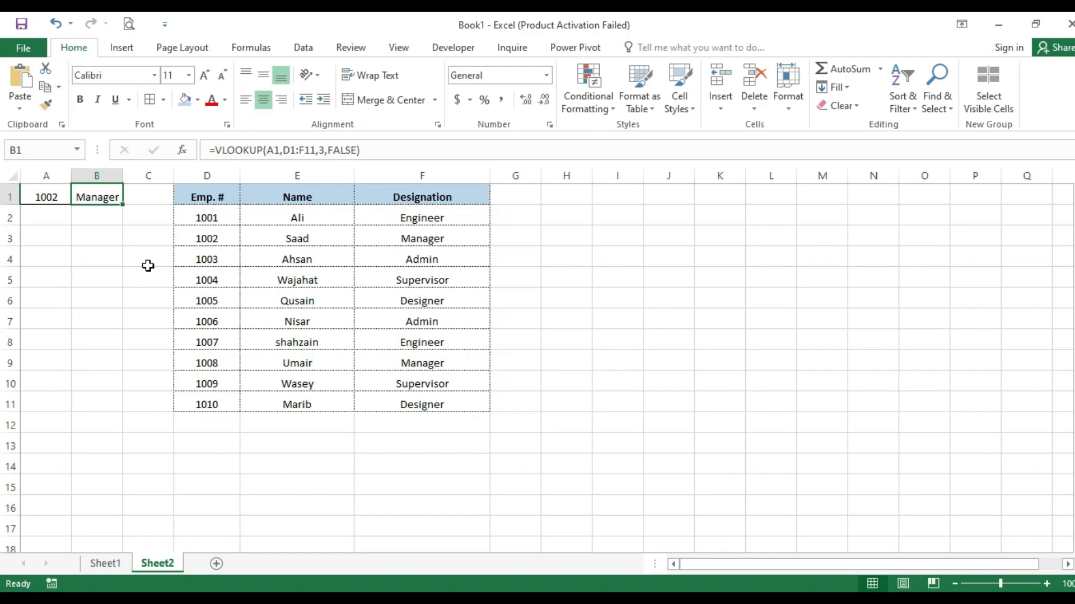
Step: Check the B1 result against the number, name and designation in the table row for 1002
click(417, 239)
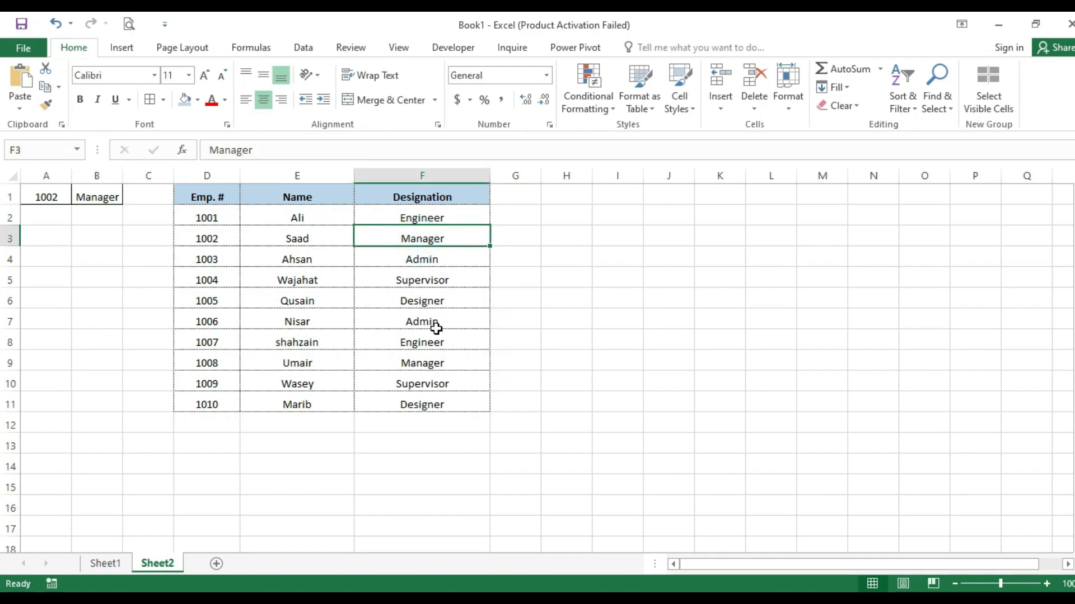
click(329, 240)
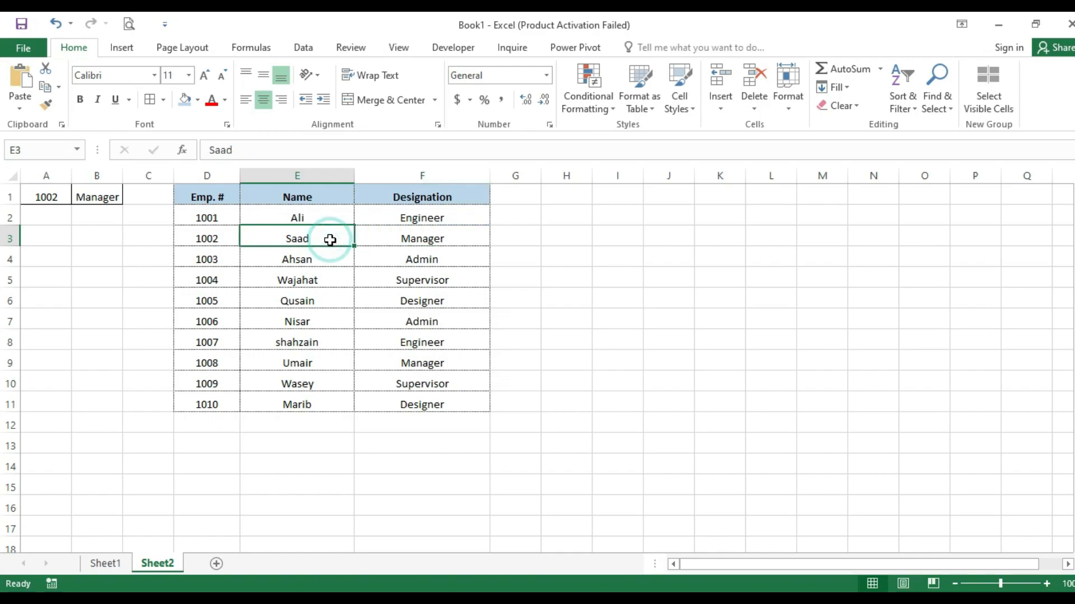
click(231, 238)
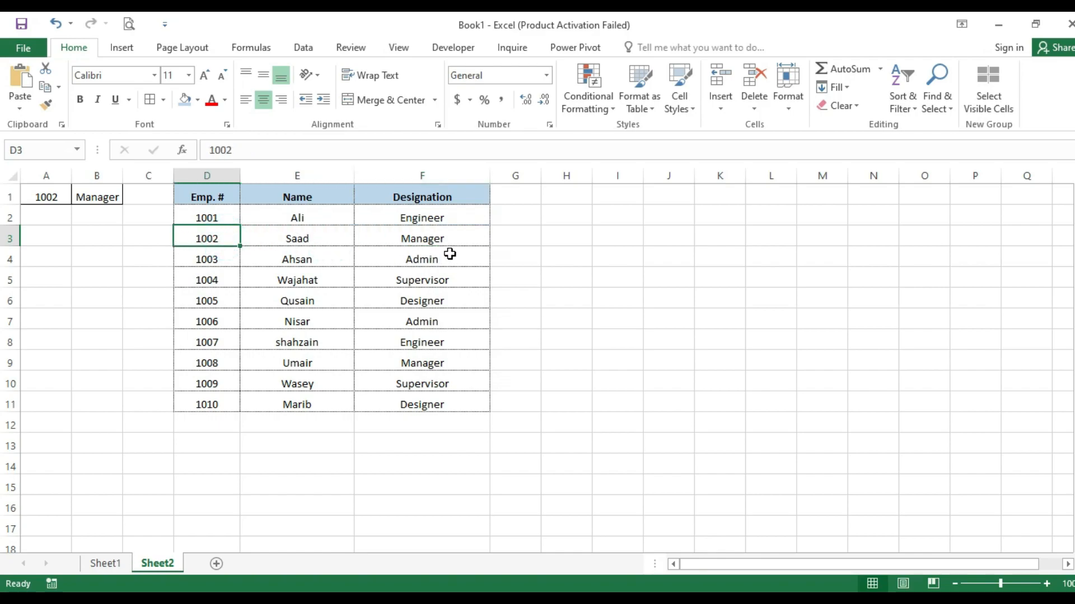
click(442, 239)
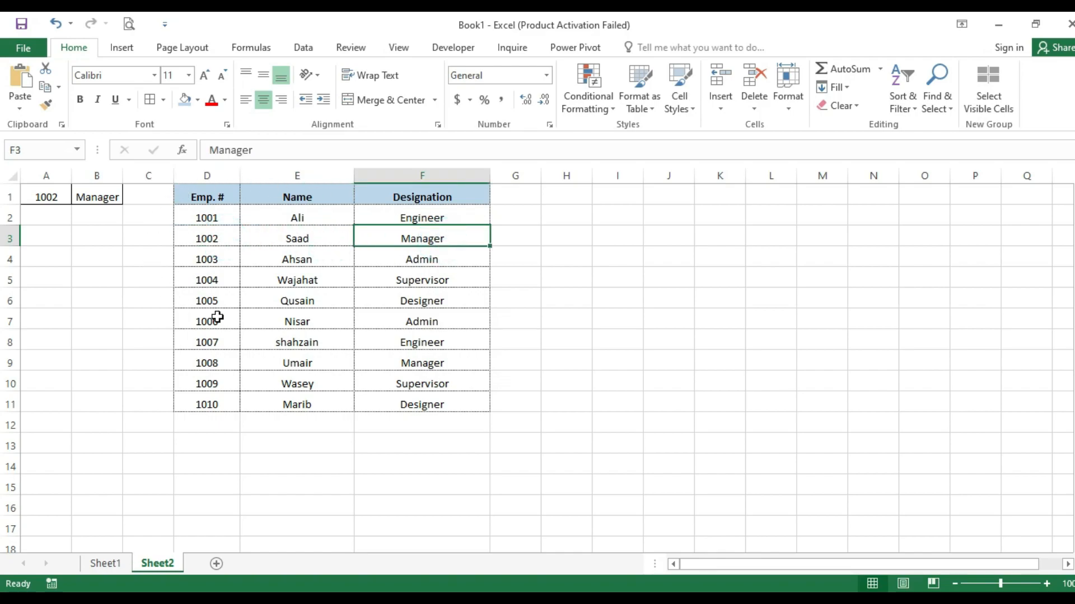
click(330, 300)
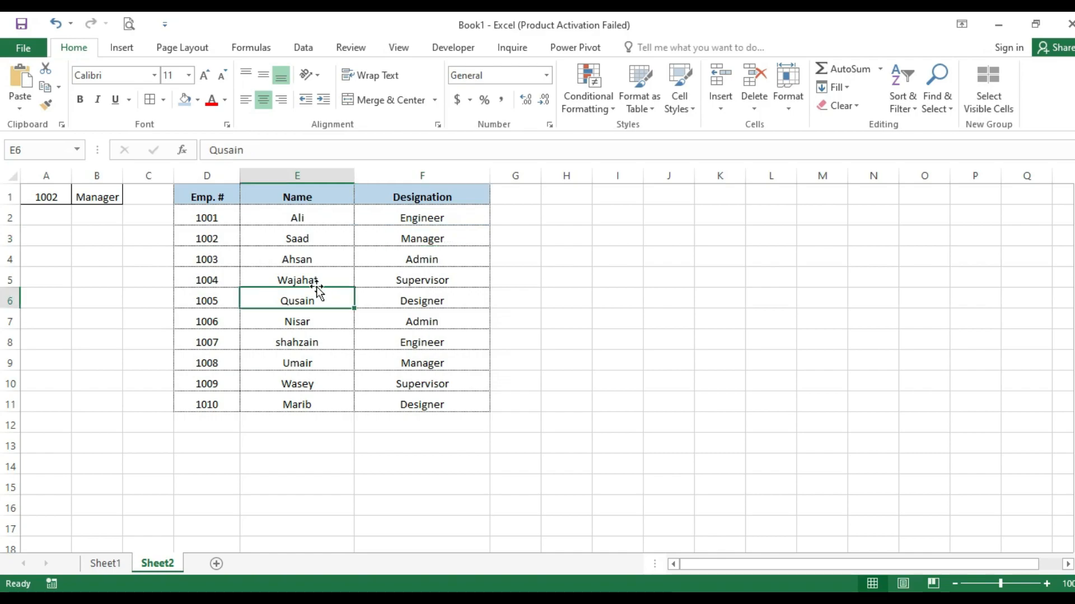
drag(202, 209, 420, 404)
click(335, 290)
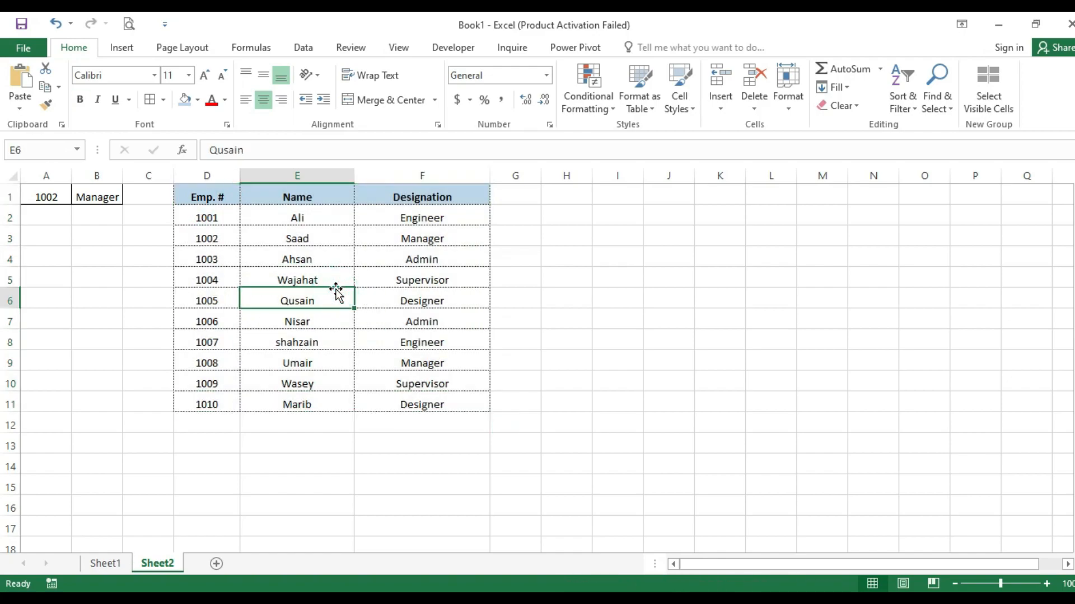